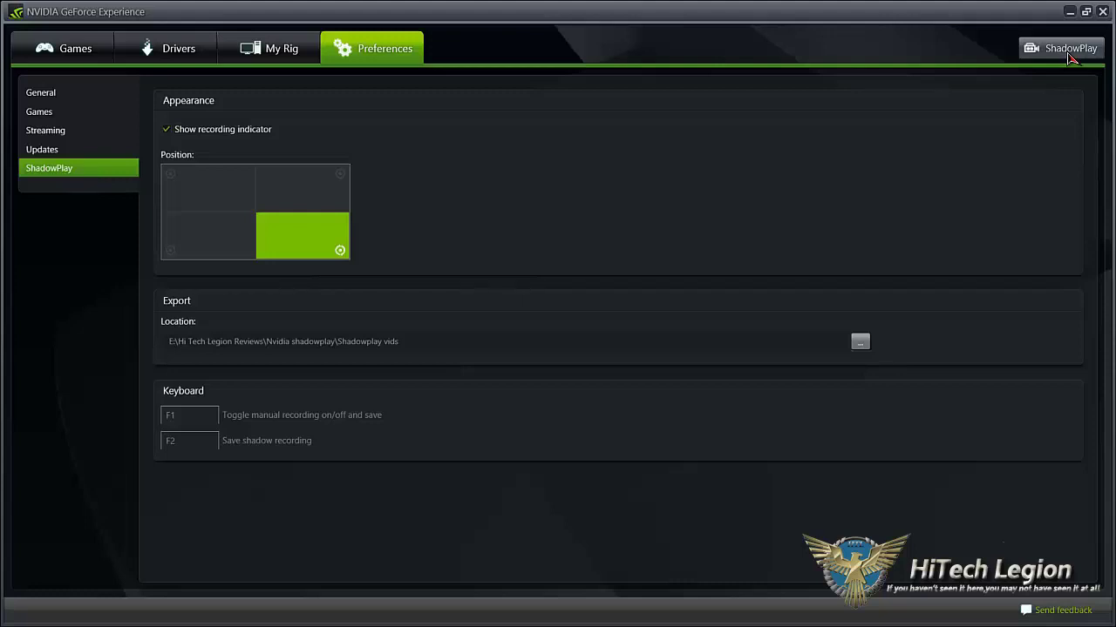
Open the ShadowPlay control window, move it up the screen and go from it to the ShadowPlay preferences
left_click(1064, 49)
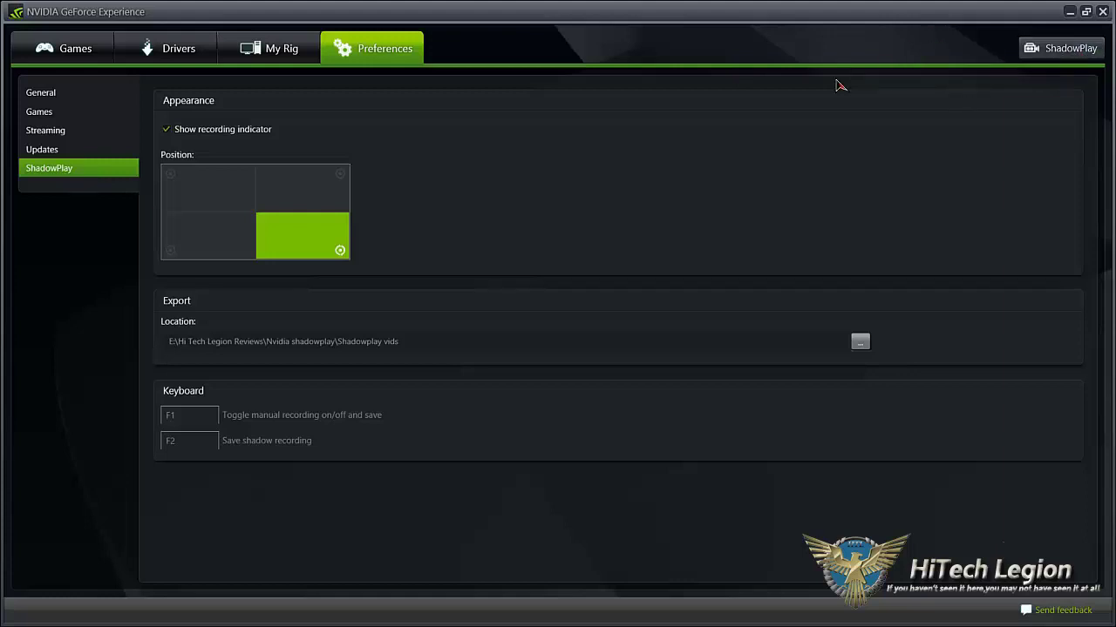
left_click(1049, 54)
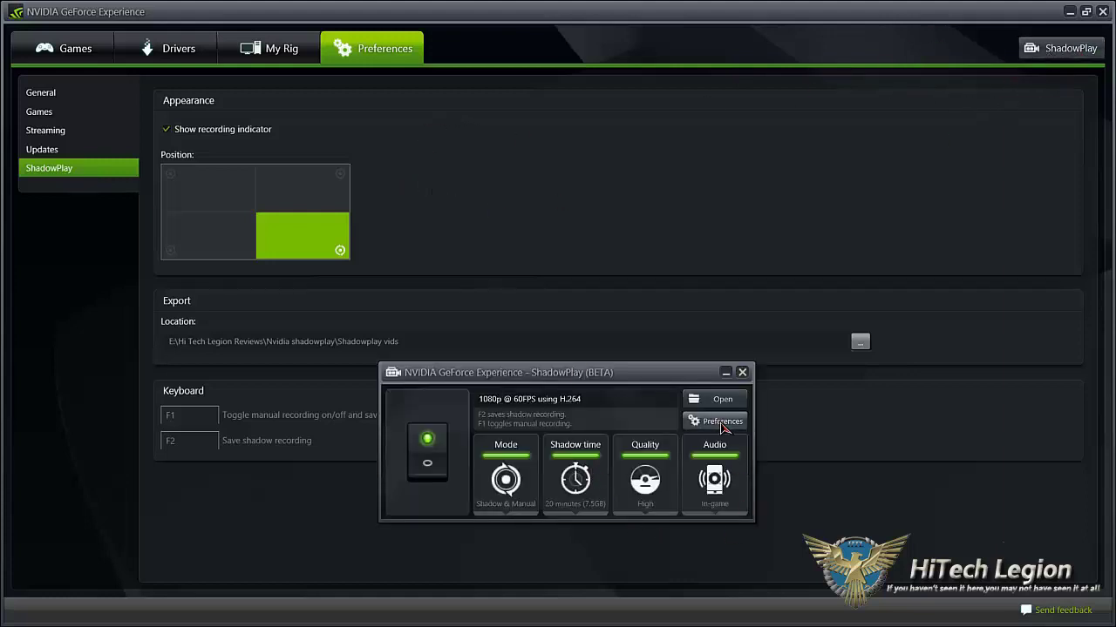
left_click_drag(565, 373, 588, 112)
left_click(745, 160)
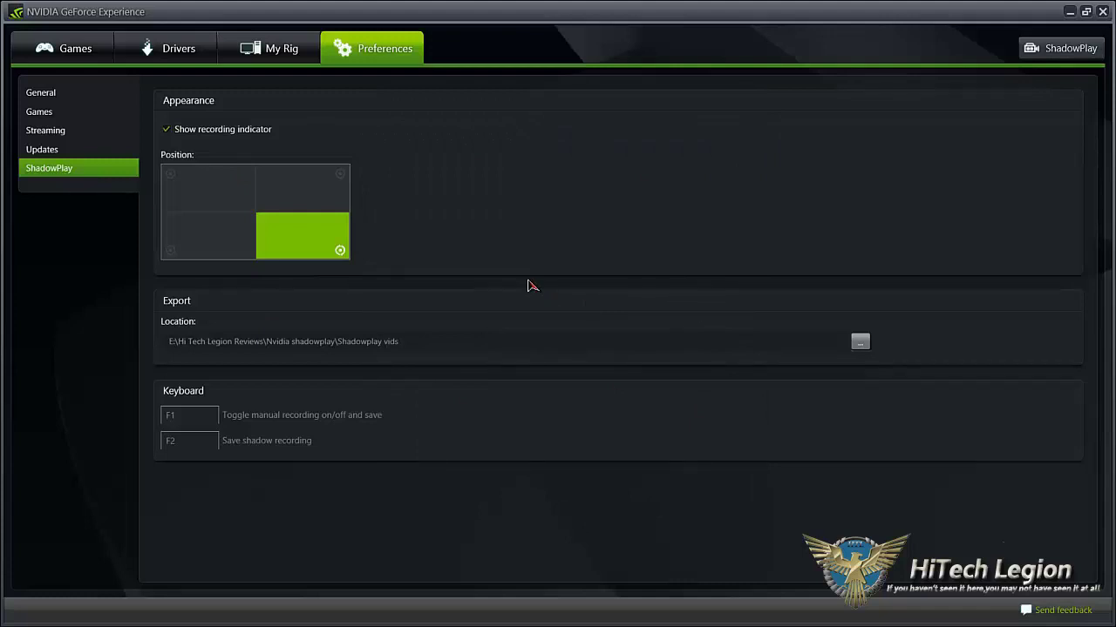
Try the recording indicator in the upper-right, upper-left and lower-left corners, and return it to the lower-right corner
left_click(341, 187)
left_click(204, 199)
left_click(208, 251)
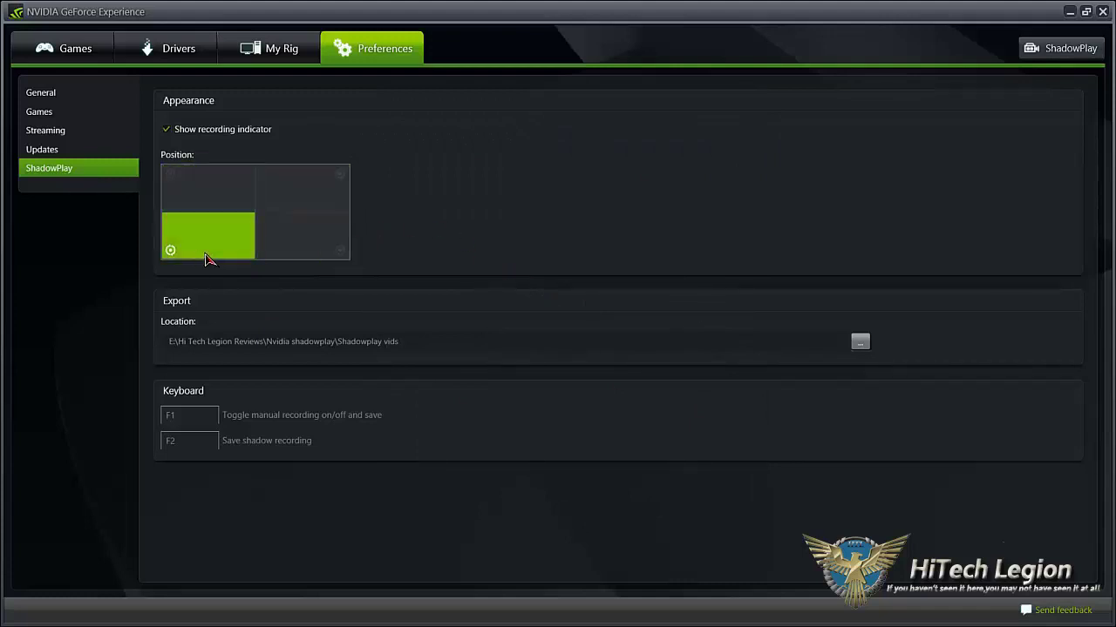
left_click(336, 251)
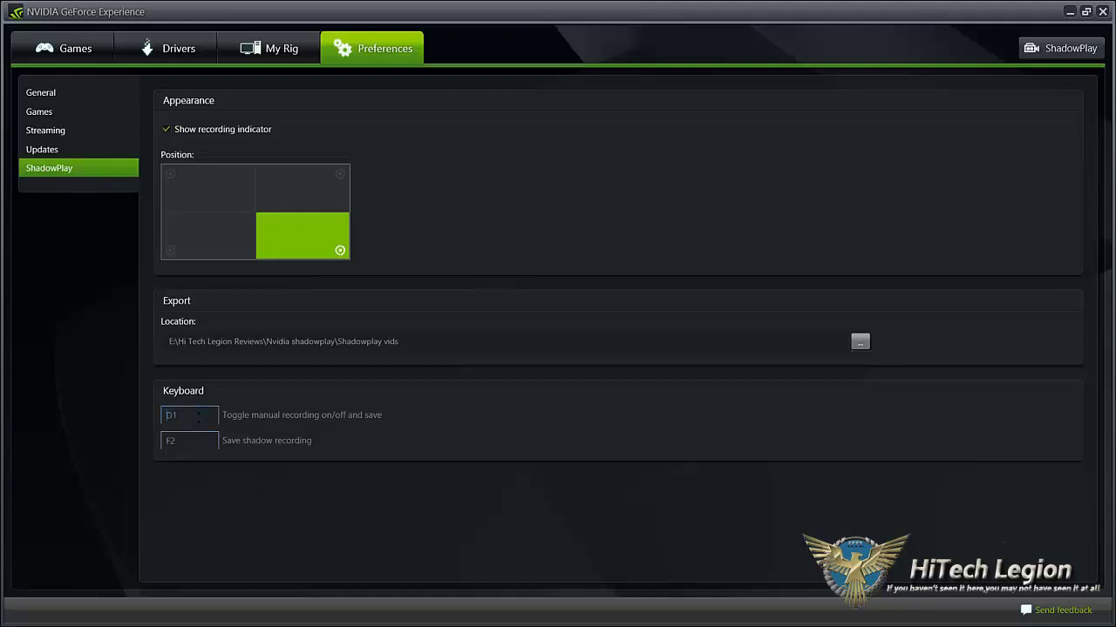
Try other keys as the manual recording hotkey, and switch the recording indicator off and on again
left_click(198, 416)
key("KP_1")
left_click(211, 417)
key("r")
left_click(167, 132)
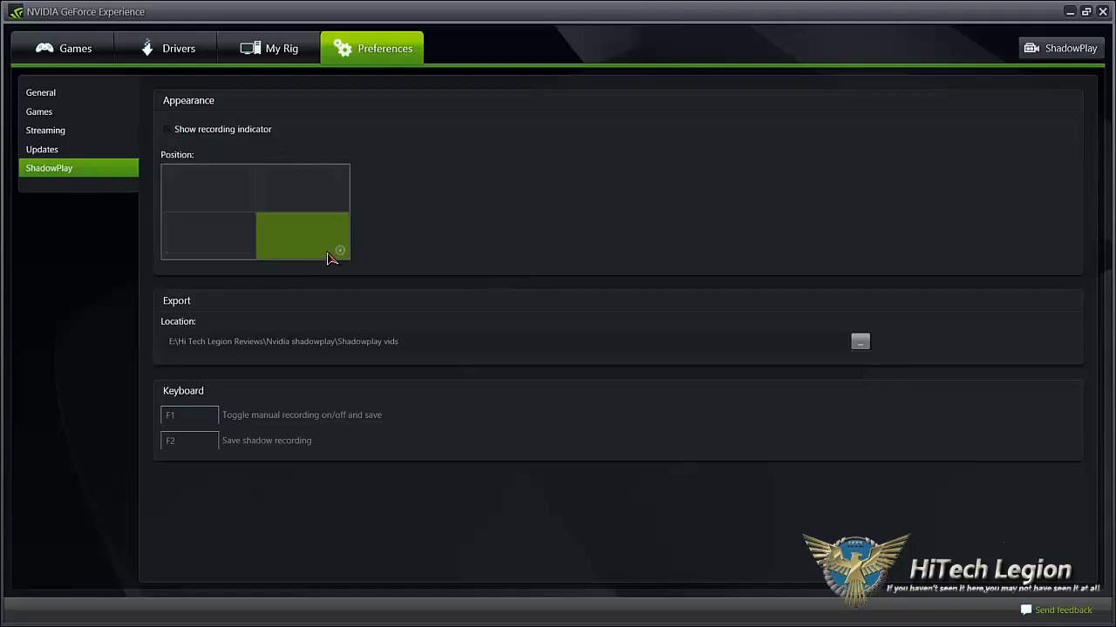
left_click(167, 132)
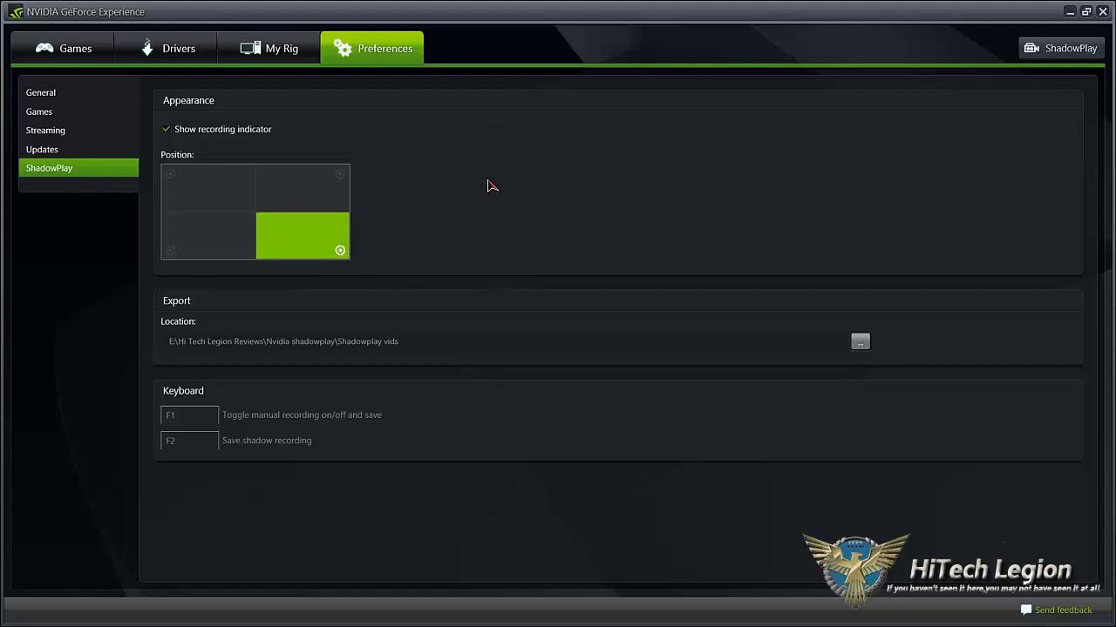
Open the ShadowPlay control window, minimize the main window and place the control window in the middle of the desktop
left_click(1079, 52)
left_click_drag(628, 144, 564, 258)
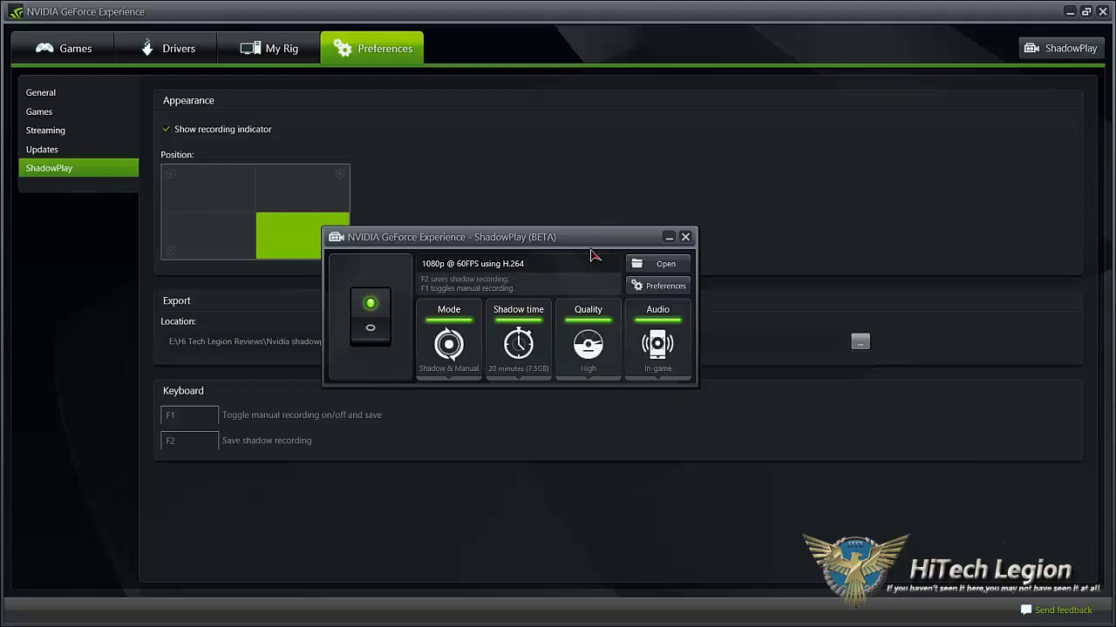
left_click_drag(598, 244, 652, 118)
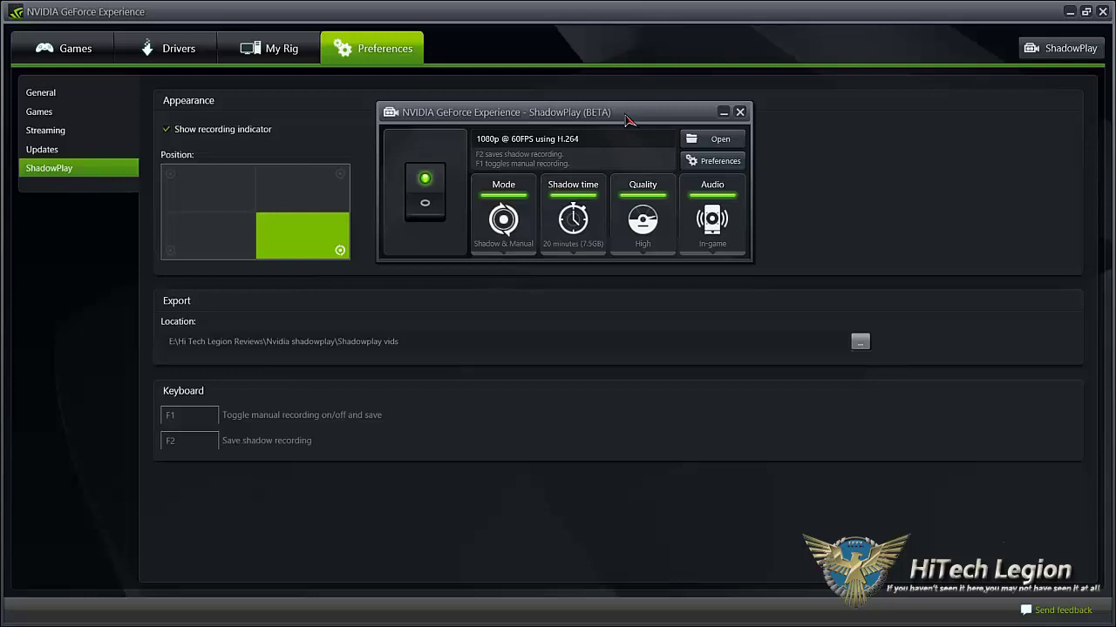
left_click_drag(625, 114, 608, 115)
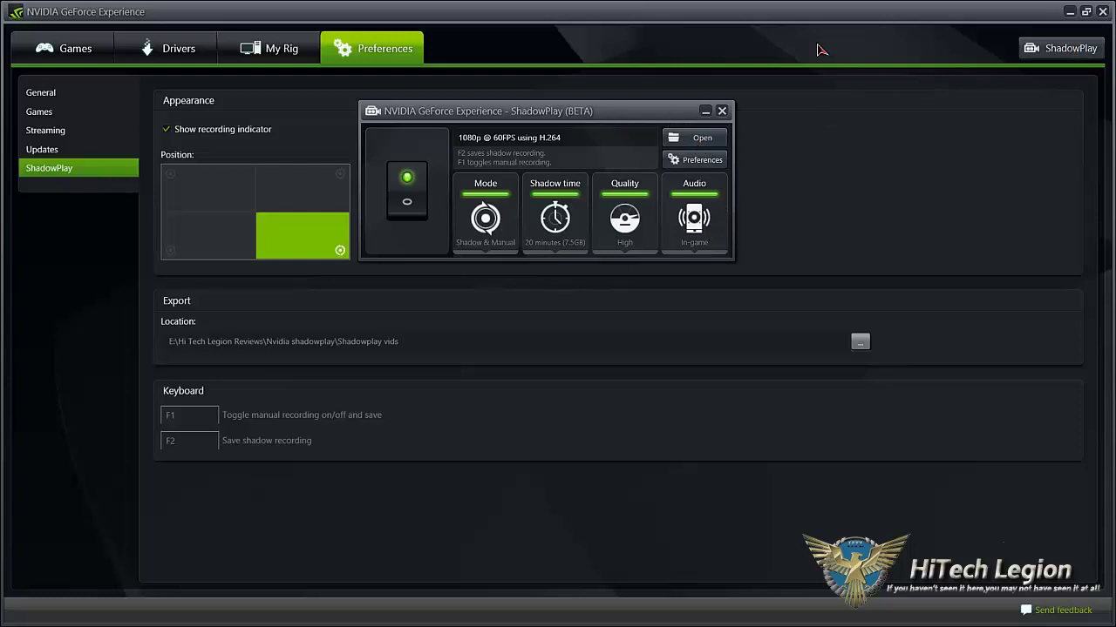
left_click(1069, 11)
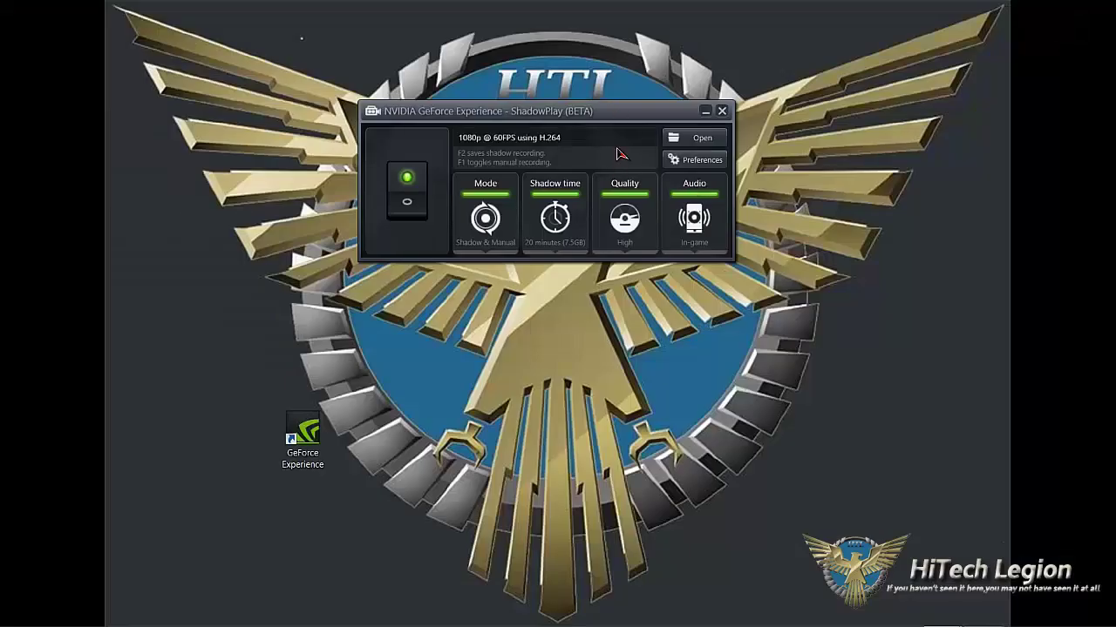
left_click_drag(631, 119, 629, 310)
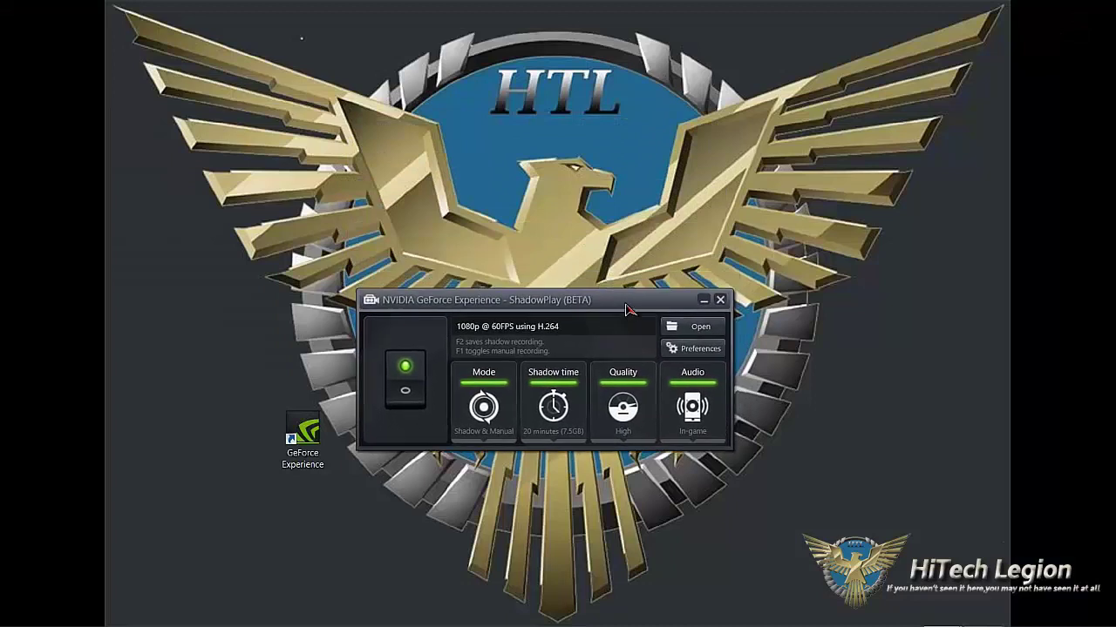
Select In-game as the recording audio in ShadowPlay
left_click(702, 424)
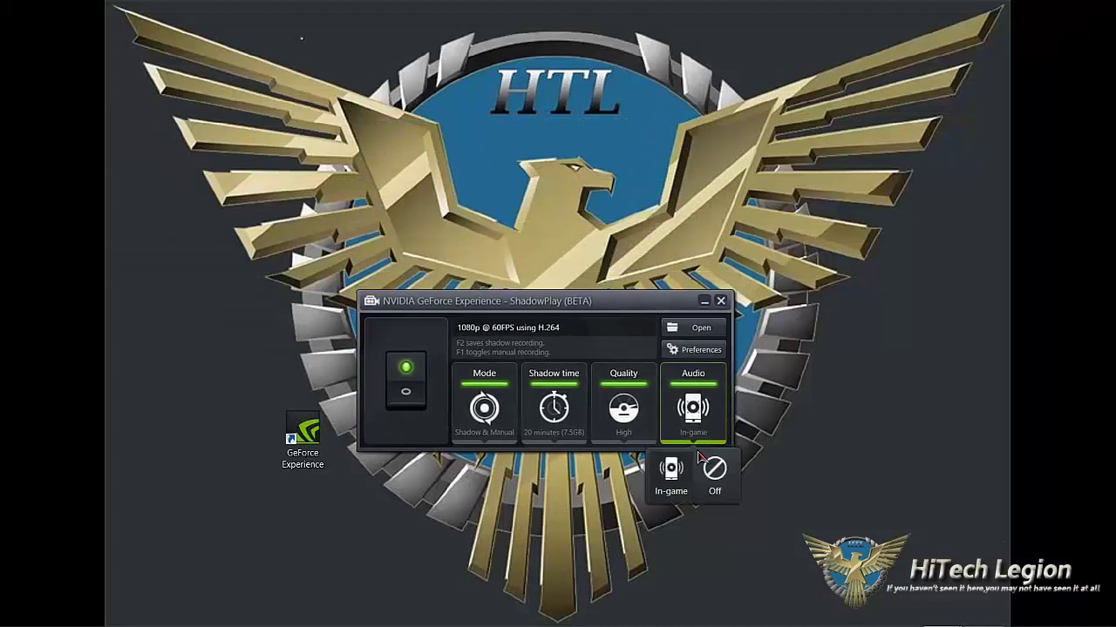
left_click(678, 495)
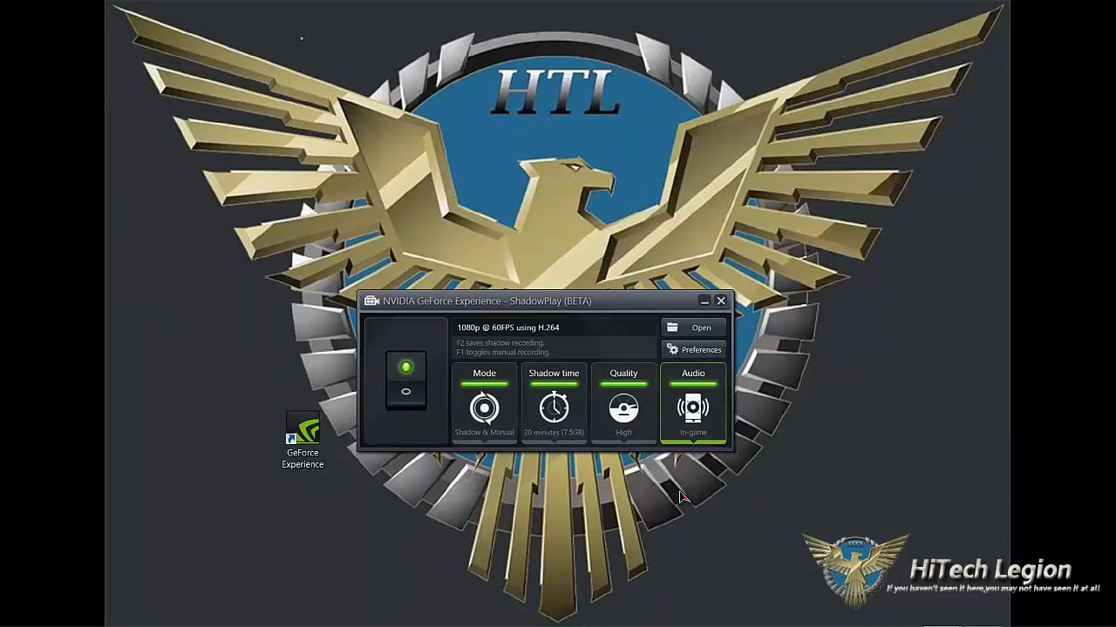
Try the Low and Medium recording quality settings, and set the quality back to High
left_click(626, 423)
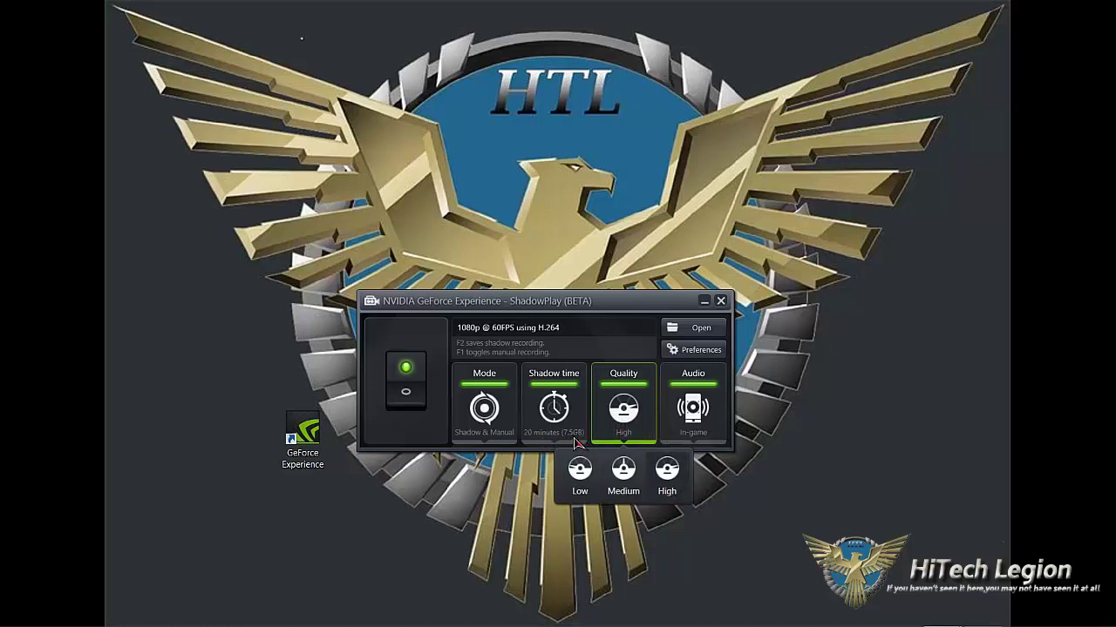
left_click(580, 486)
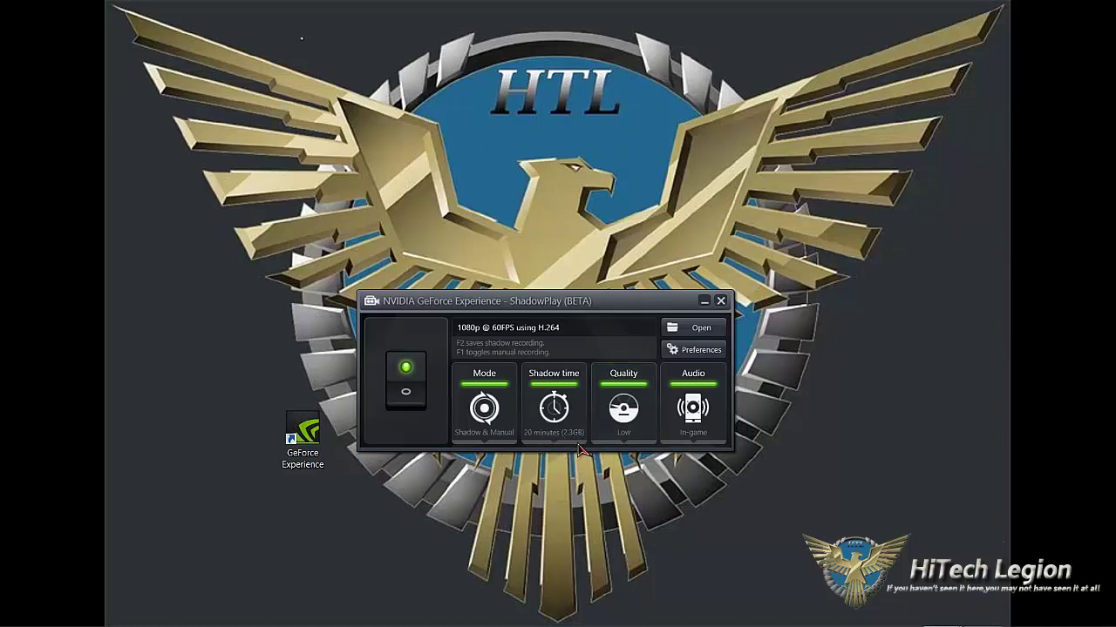
left_click(634, 434)
left_click(621, 472)
left_click(619, 436)
left_click(675, 490)
Examine the available recording modes and the shadow time slider, leaving the shadow time at 20 minutes
left_click(491, 421)
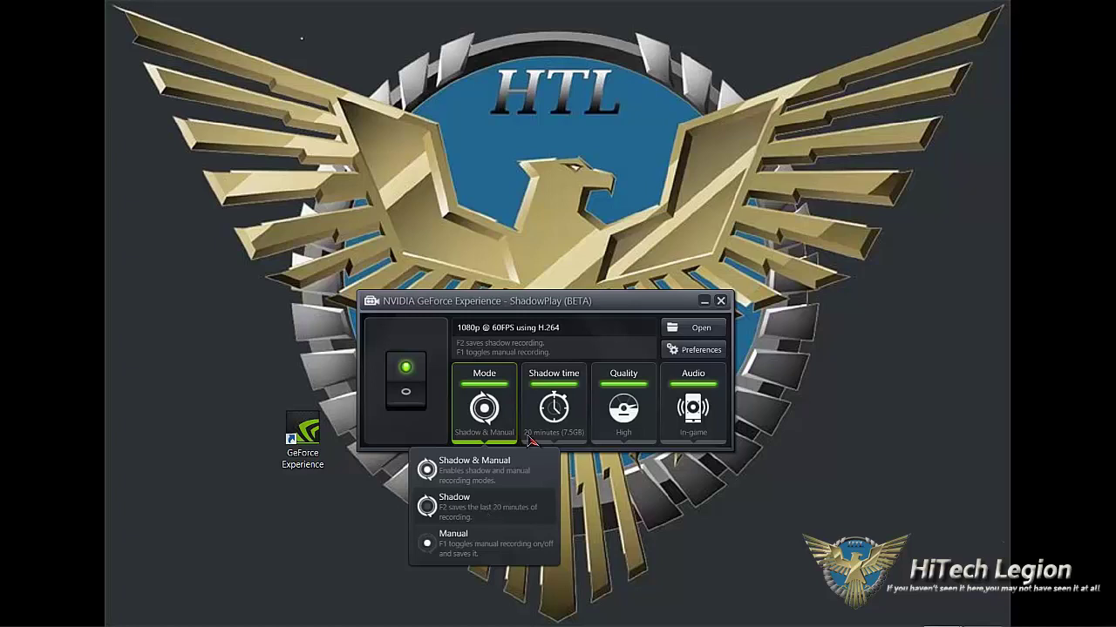
left_click(562, 426)
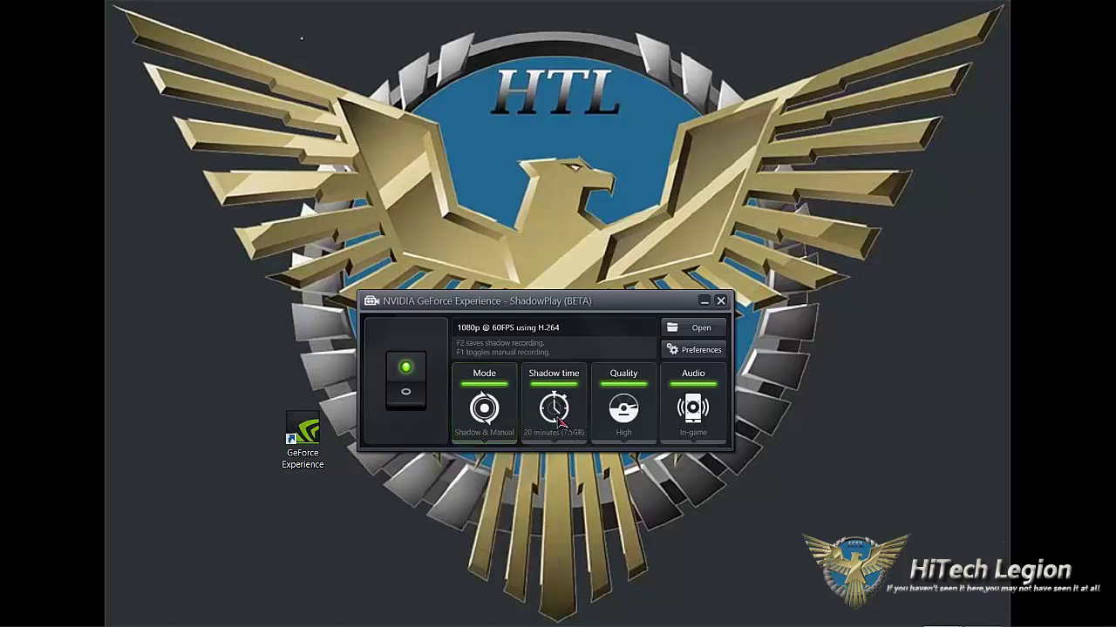
left_click(562, 426)
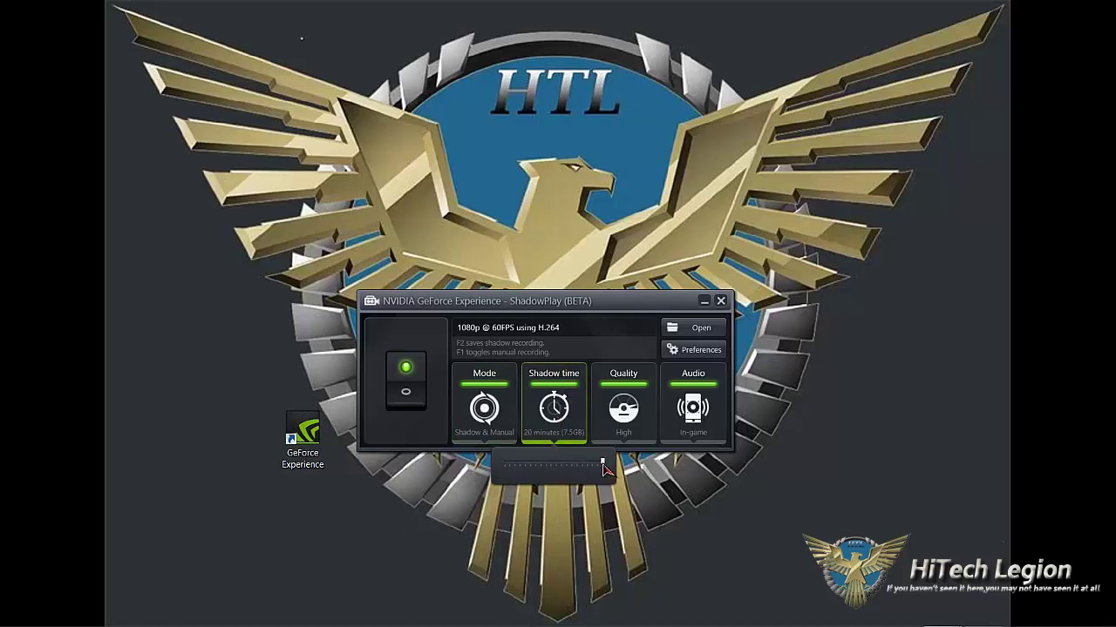
mouse_move(606, 469)
left_mouse_down()
mouse_move(510, 471)
mouse_move(610, 472)
left_mouse_up()
left_click(558, 424)
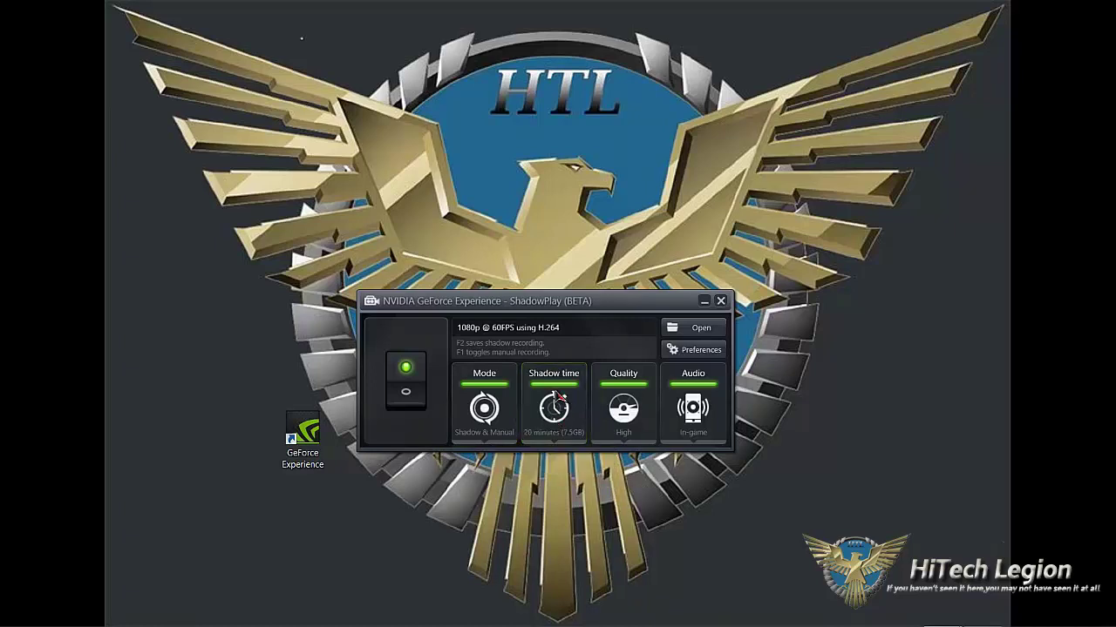
left_click(488, 422)
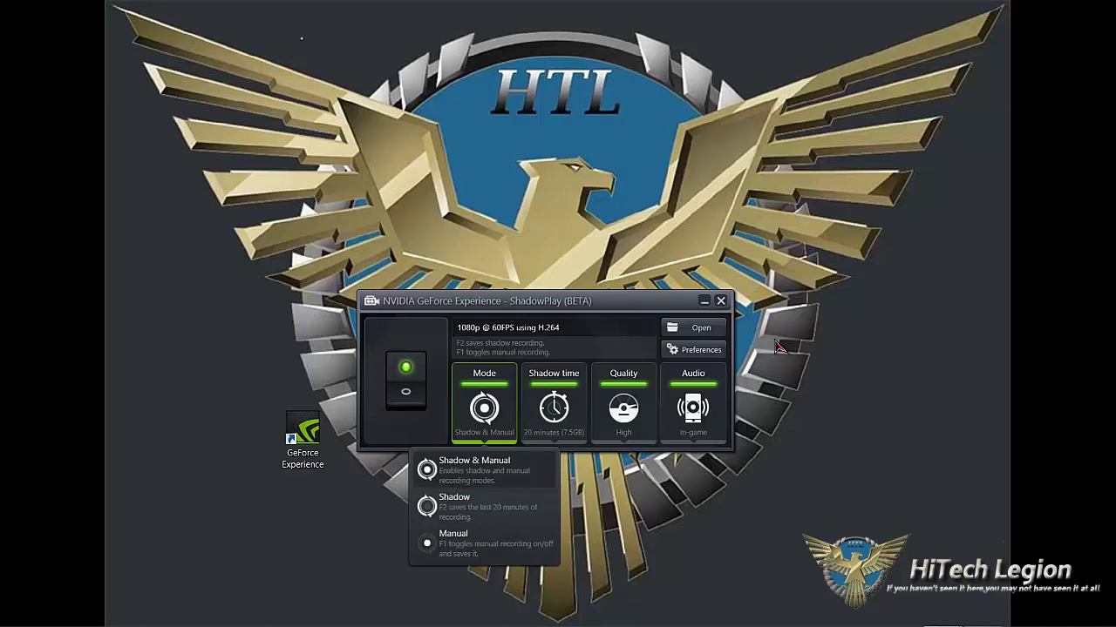
Bring back the GeForce Experience main window and show the Batman: Arkham Origins entry in the games list
mouse_move(736, 586)
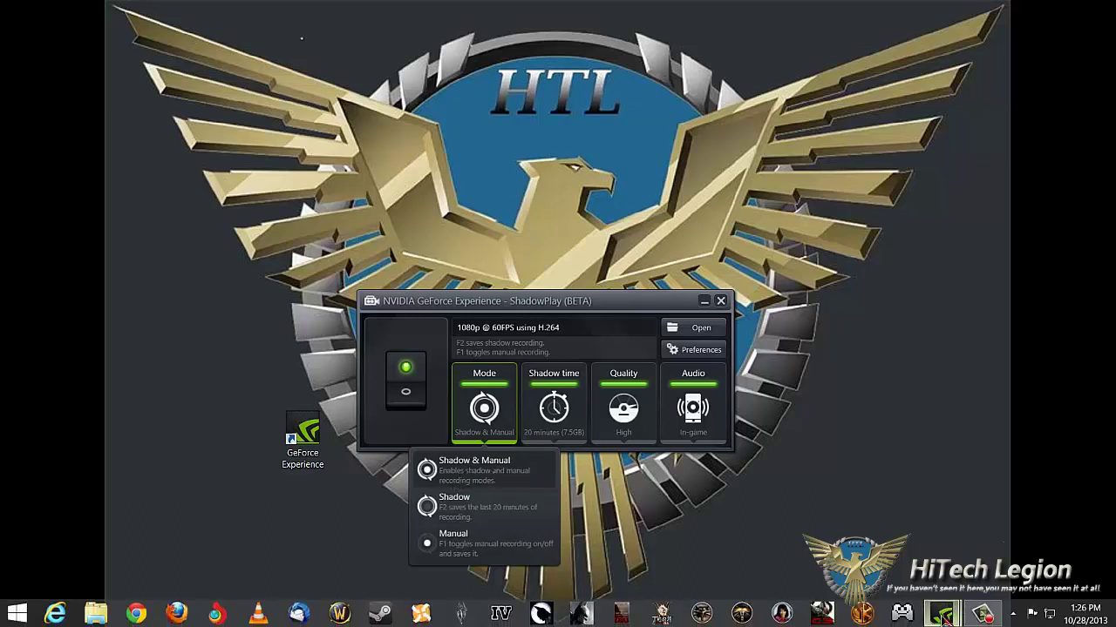
mouse_move(946, 617)
left_click(909, 544)
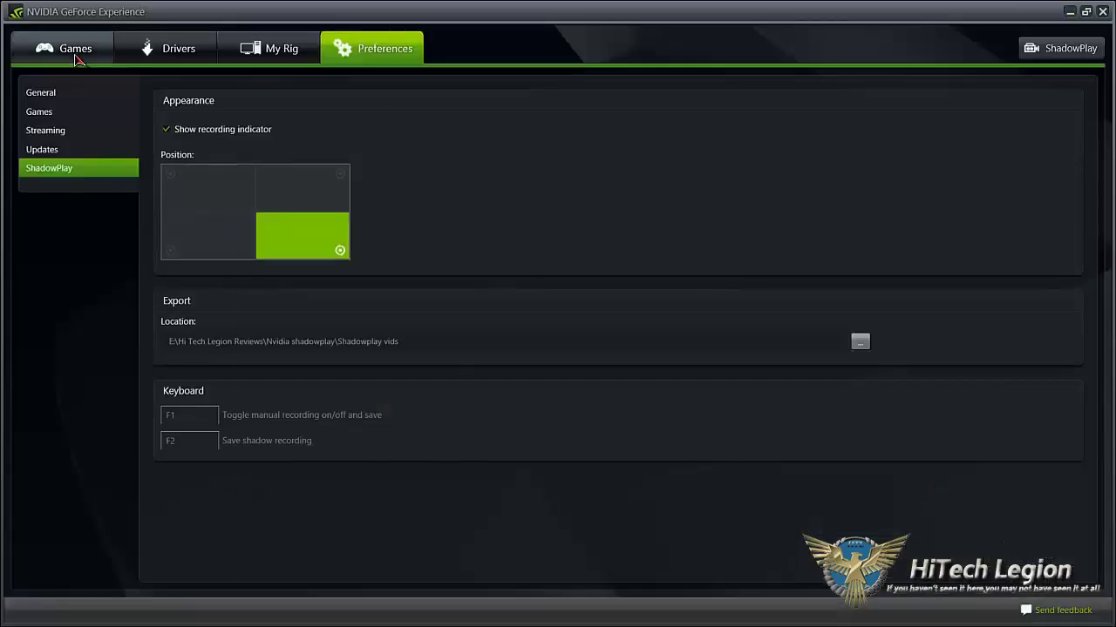
left_click(76, 54)
left_click(135, 121)
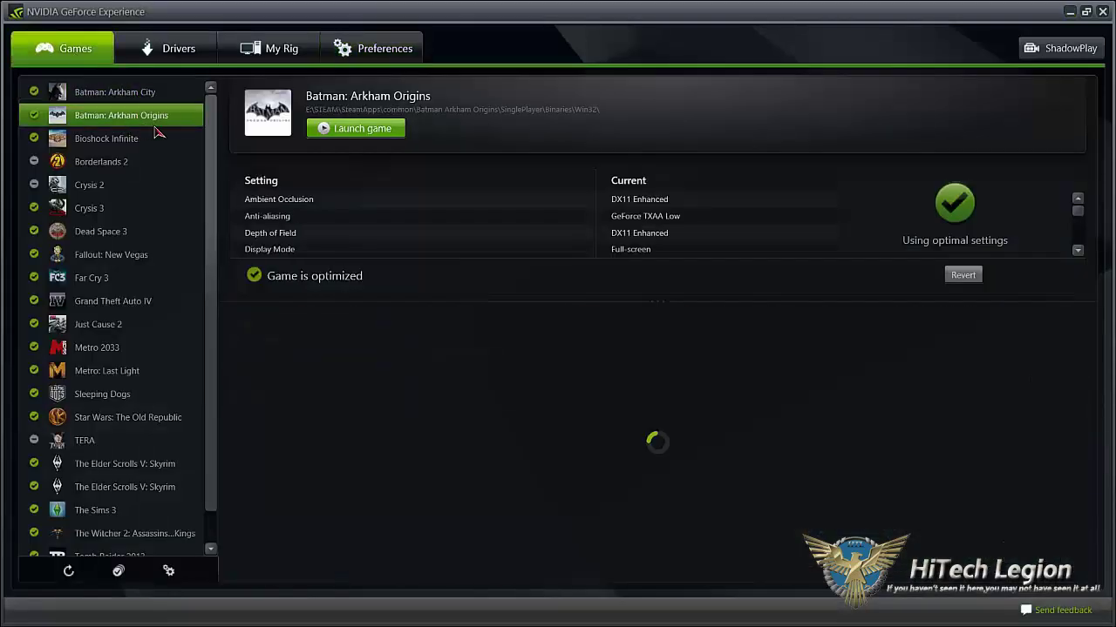